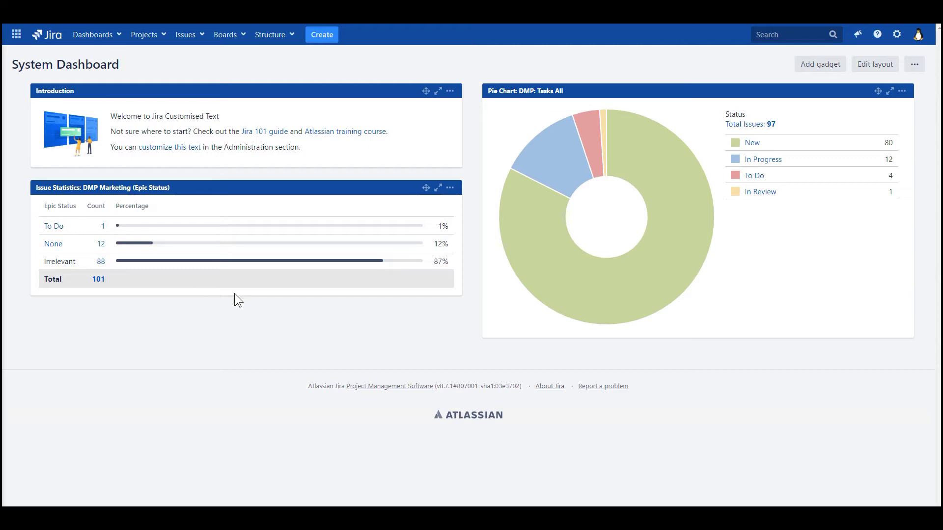
Open the System Project roles browser and highlight the Project Manager role.
left_click(896, 35)
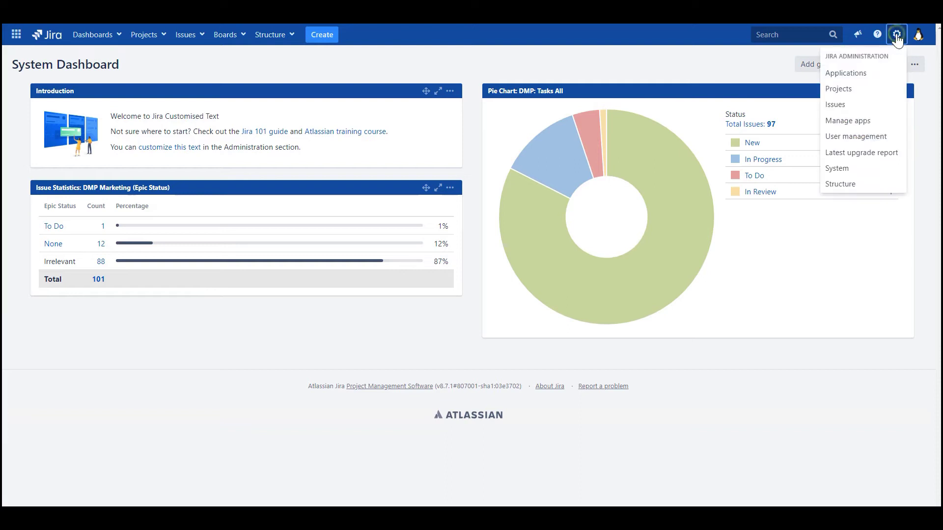
left_click(842, 168)
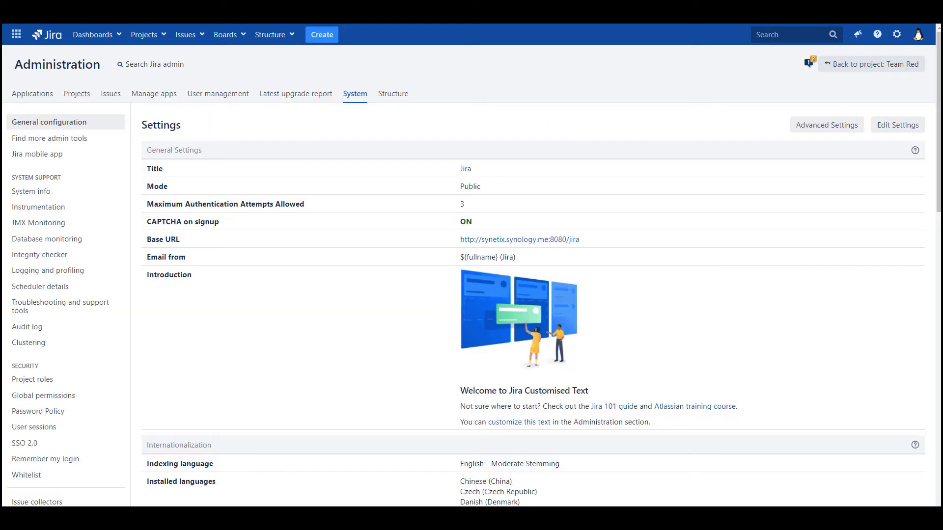
scroll(64, 167, "down", 3)
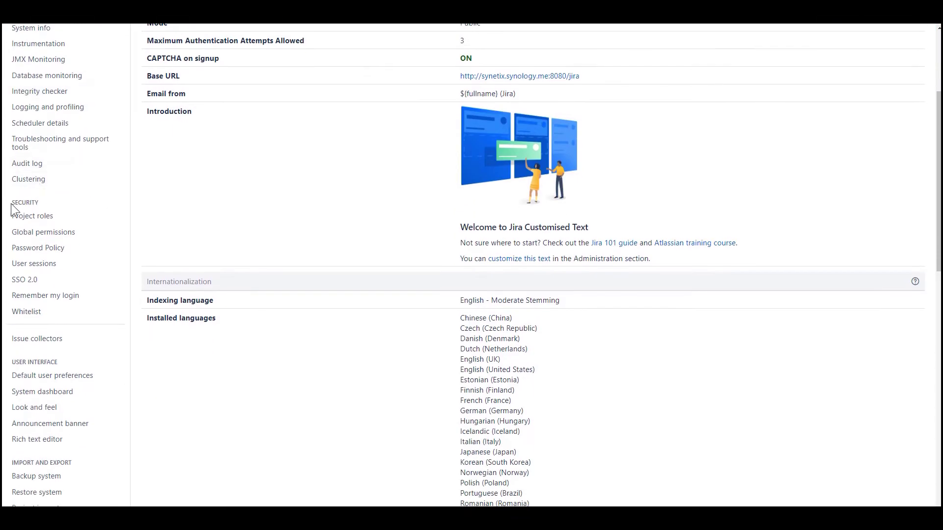
left_click(30, 217)
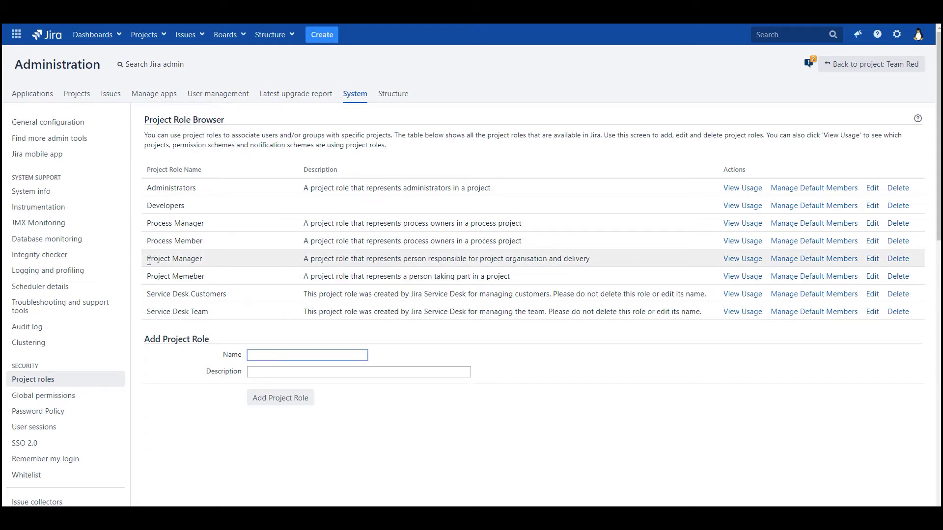
left_click_drag(146, 259, 202, 255)
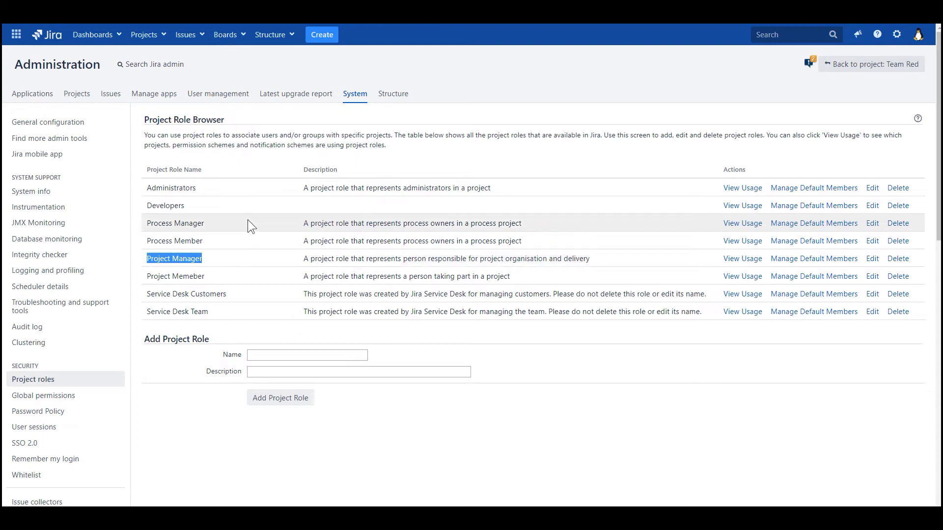
Open the Team Red project from the recent projects list.
left_click(156, 38)
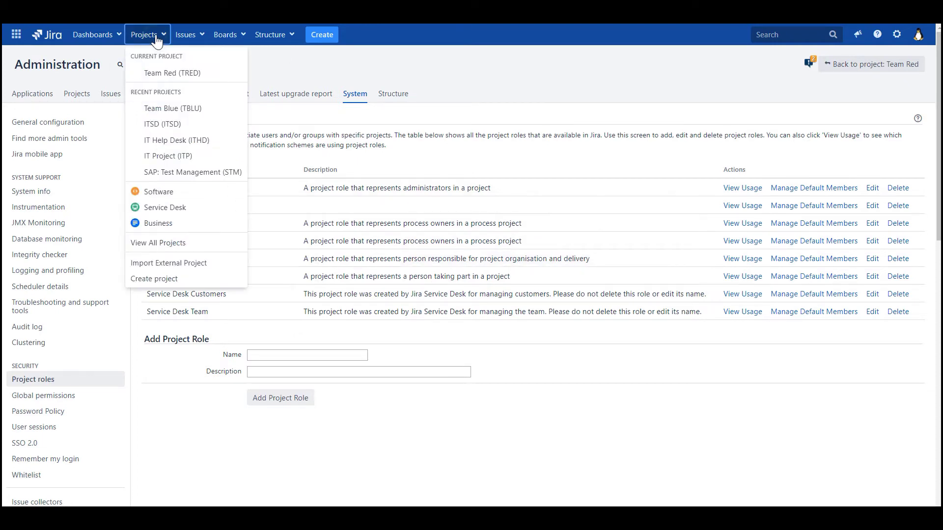
left_click(171, 78)
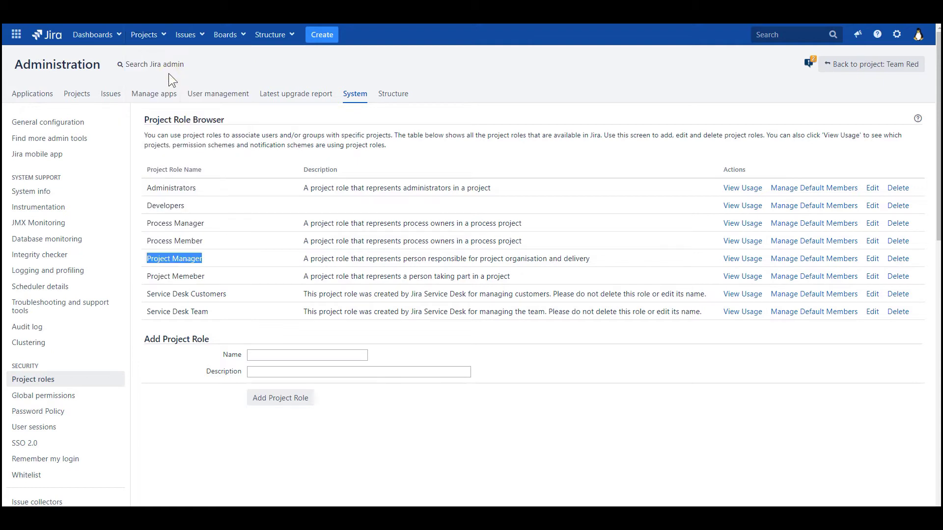
left_click(147, 34)
left_click_drag(147, 258, 202, 259)
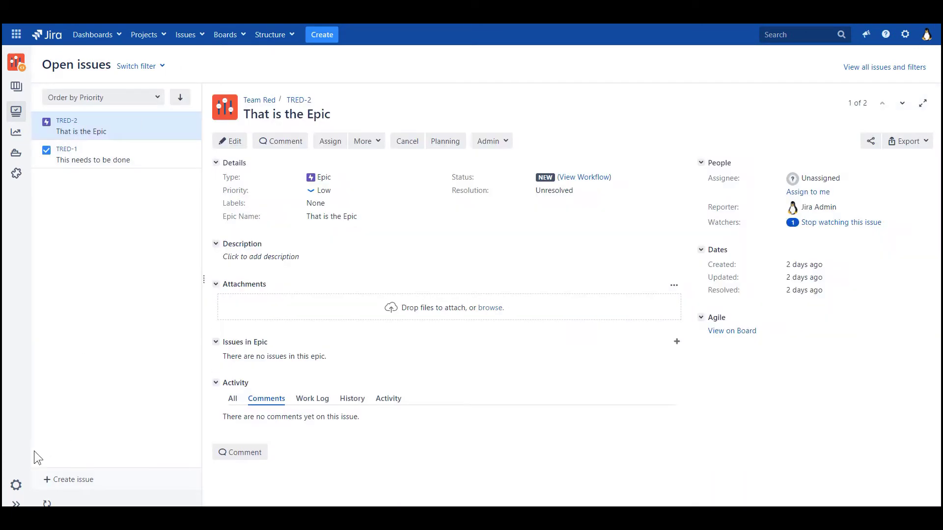
Open Team Red's Permissions settings and show the 'Used by 2 projects' sharing list.
left_click(15, 486)
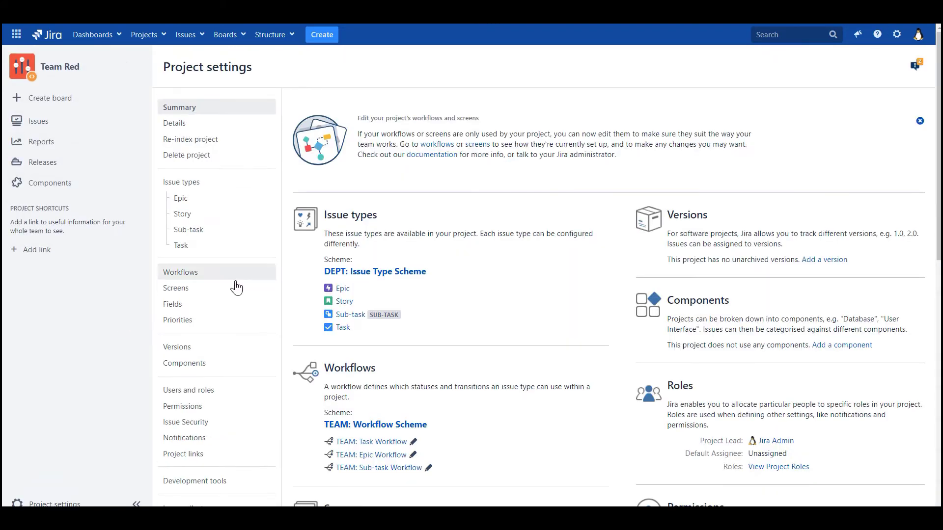
scroll(236, 295, "down", 2)
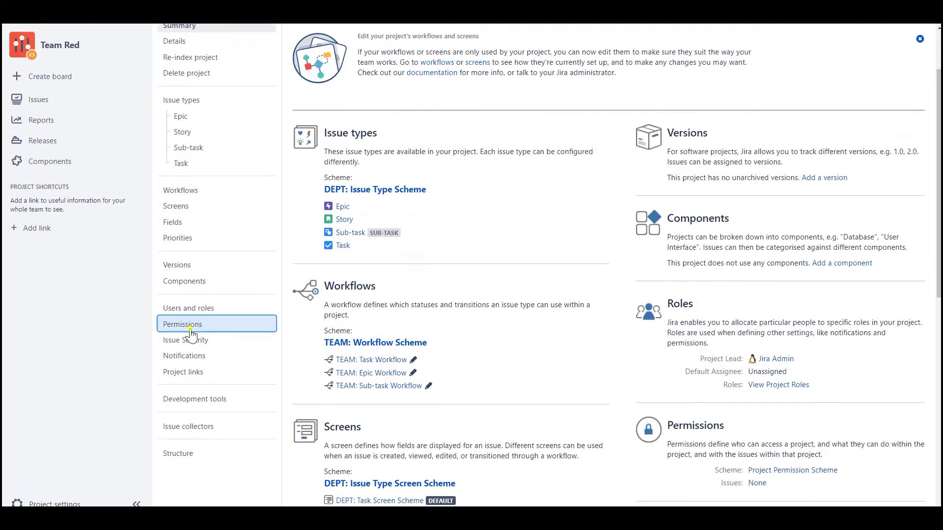
left_click(193, 333)
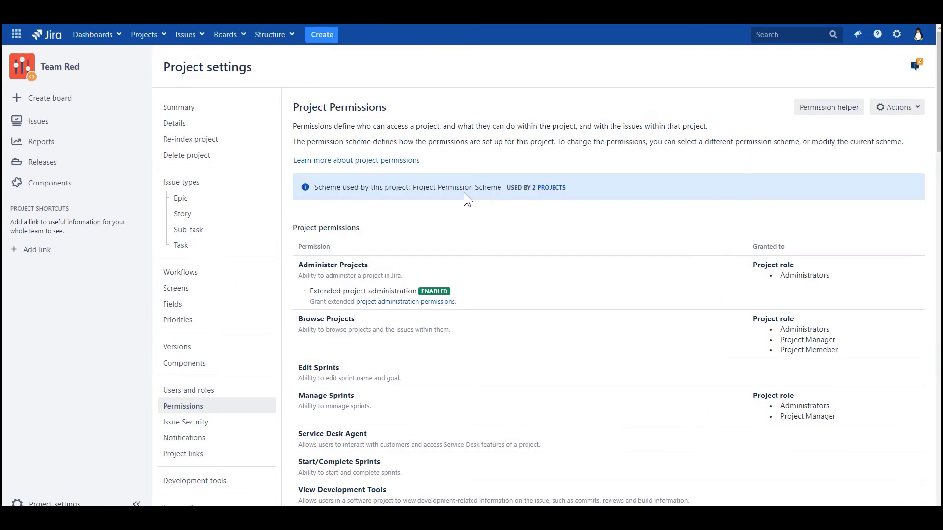
left_click(554, 191)
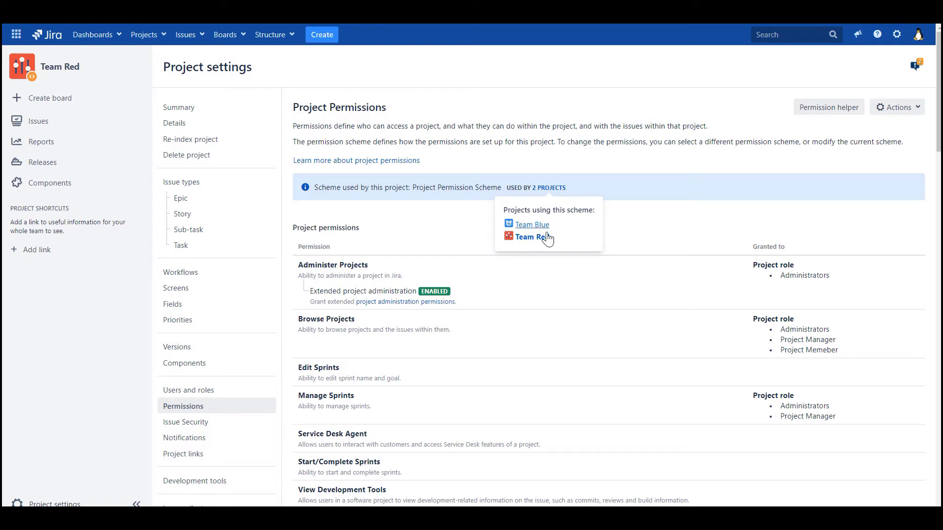
Dismiss the sharing popup and review Team Red's permission grants, such as Browse Projects and Manage Sprints.
left_click(471, 219)
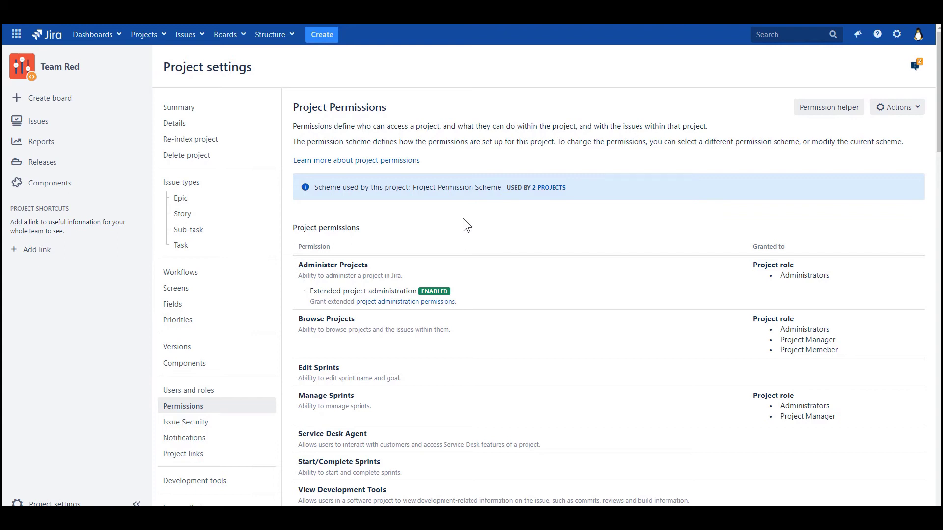
scroll(463, 220, "down", 3)
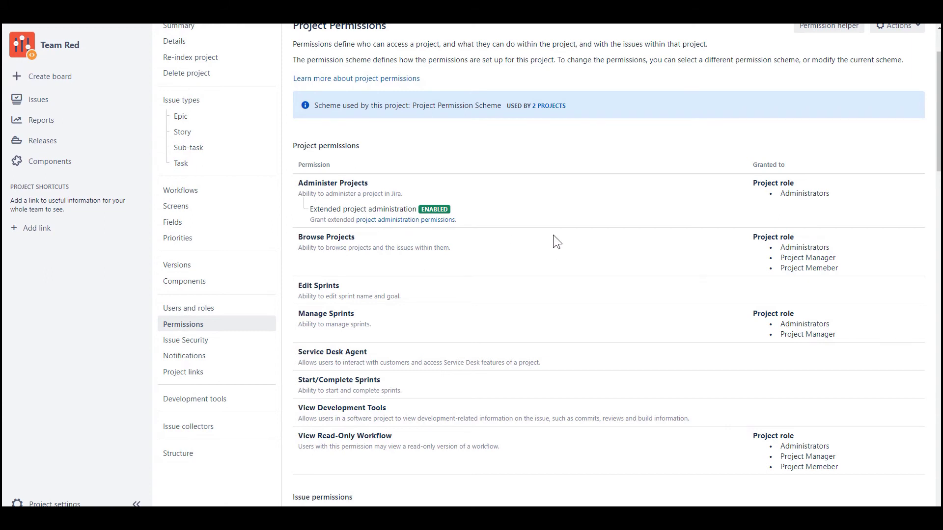
scroll(554, 238, "up", 3)
Edit the shared scheme's permissions and highlight Project Manager under Delete Issues.
left_click(894, 109)
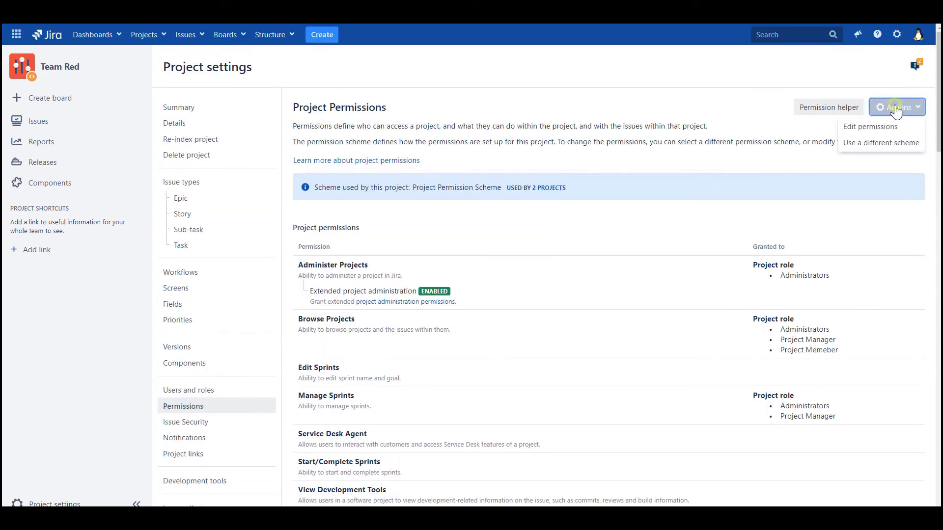
left_click(871, 127)
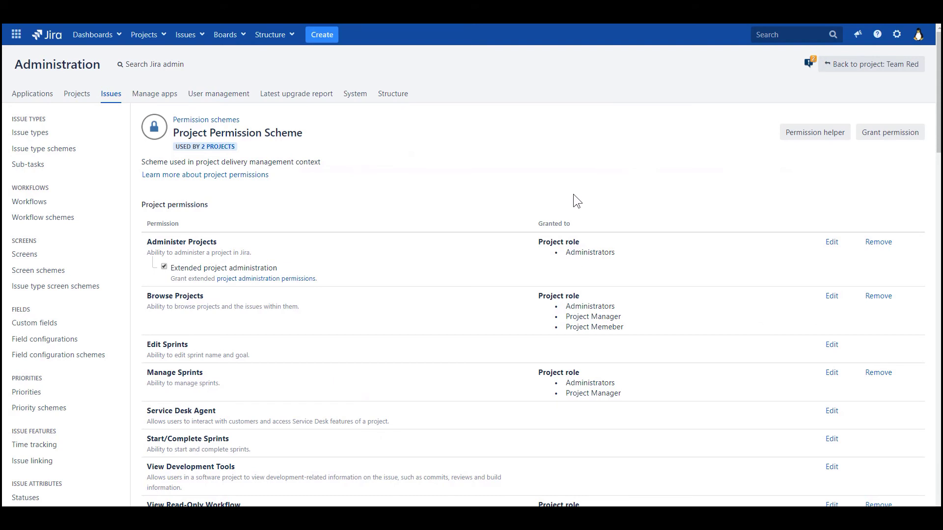
scroll(573, 194, "down", 7)
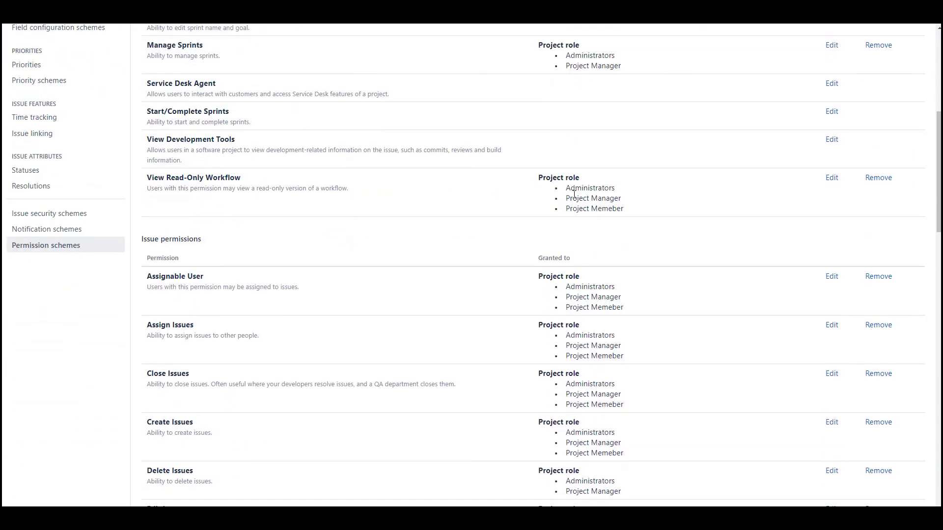
scroll(573, 194, "down", 3)
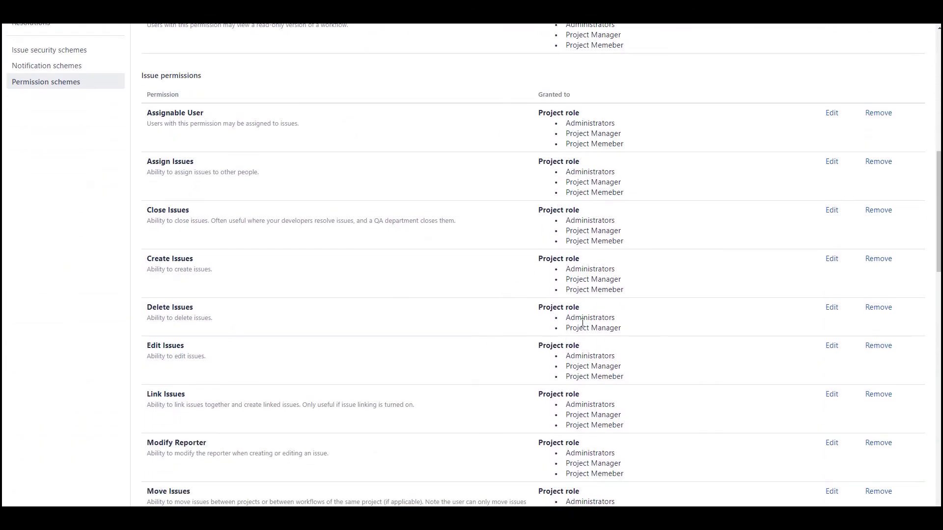
left_click_drag(569, 328, 622, 330)
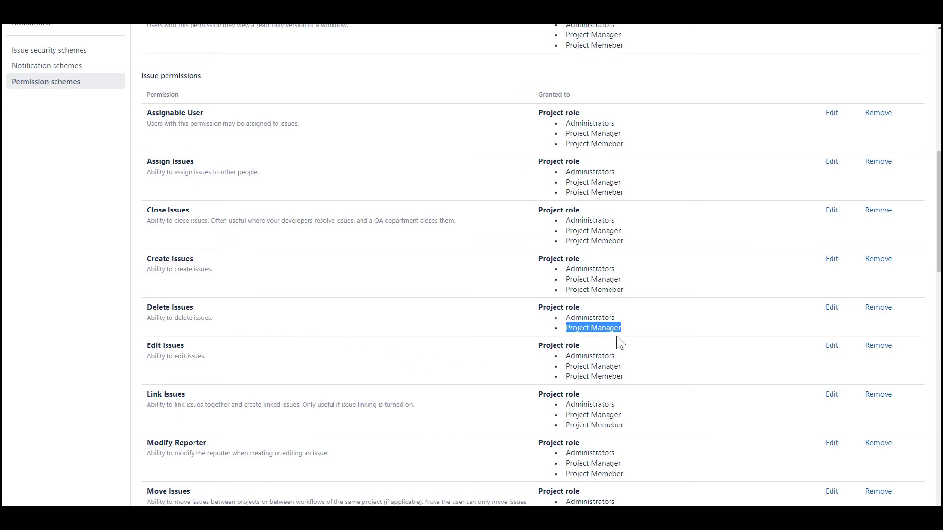
scroll(602, 328, "up", 10)
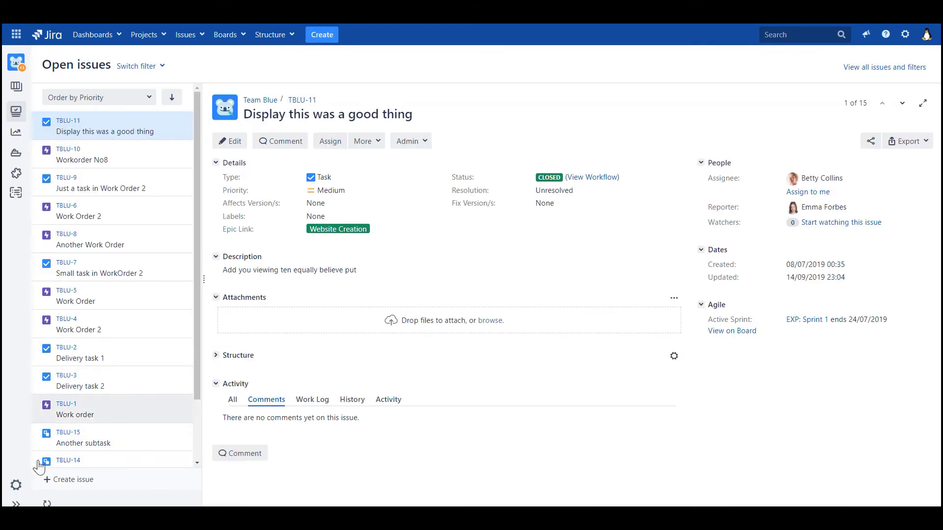
Open Team Blue's Users and roles settings, showing its one Project Manager member.
left_click(16, 486)
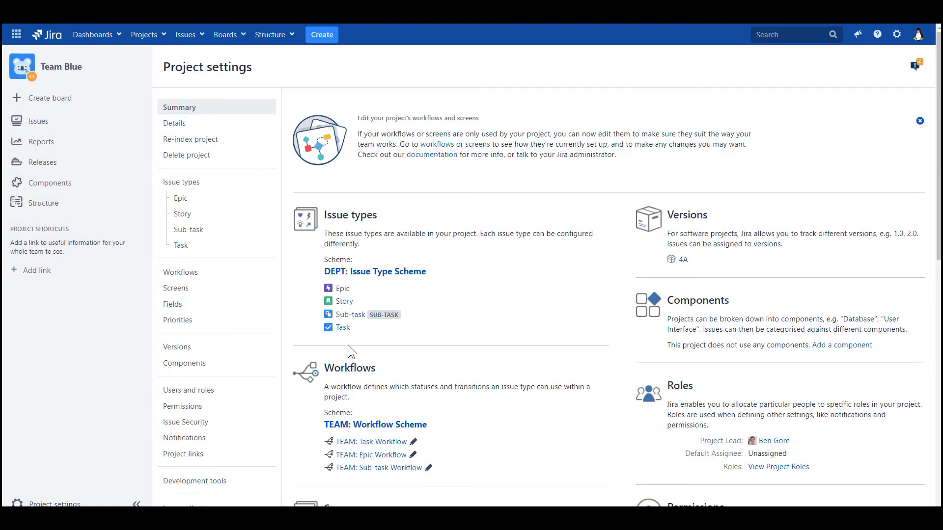
left_click(202, 390)
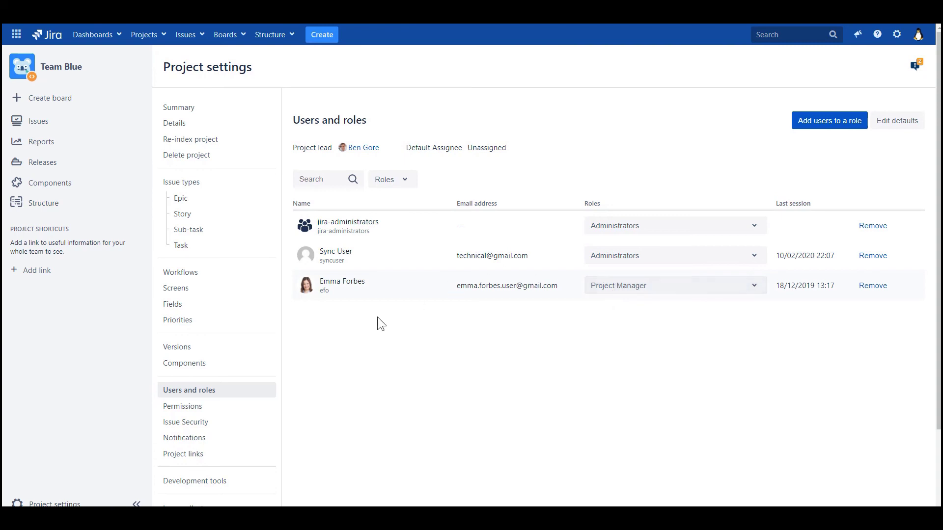
Open Team Blue's Permissions and highlight Project Manager in the Delete Issues row.
left_click(183, 408)
scroll(533, 350, "down", 10)
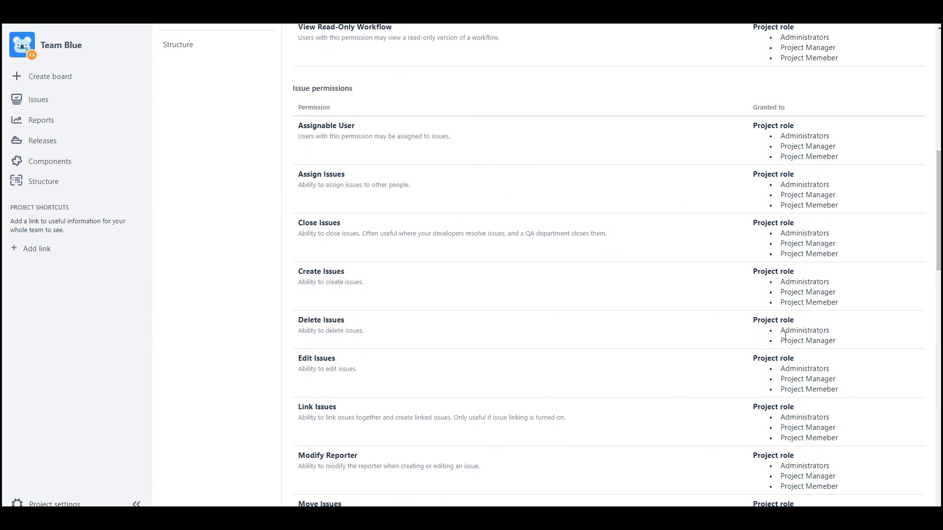
left_click_drag(792, 336, 858, 344)
left_click(662, 334)
scroll(229, 170, "up", 2)
scroll(229, 170, "up", 8)
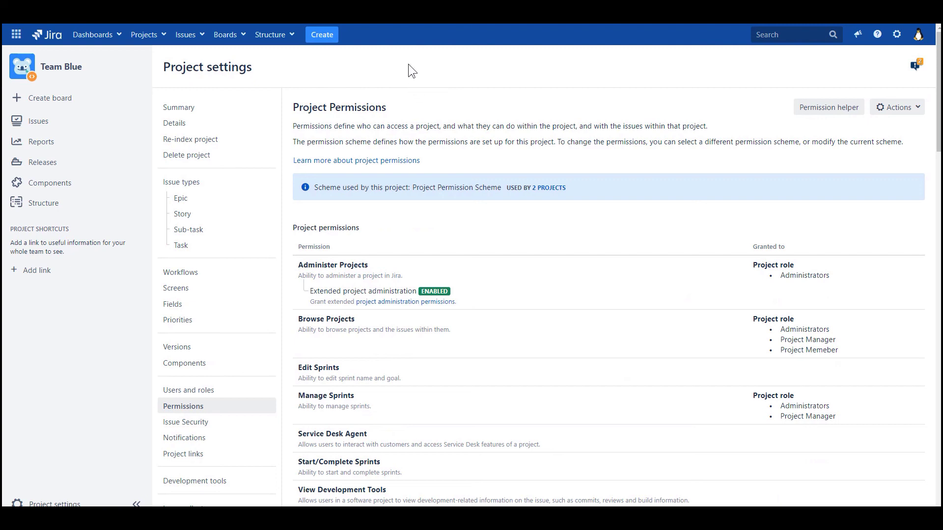
scroll(501, 224, "down", 7)
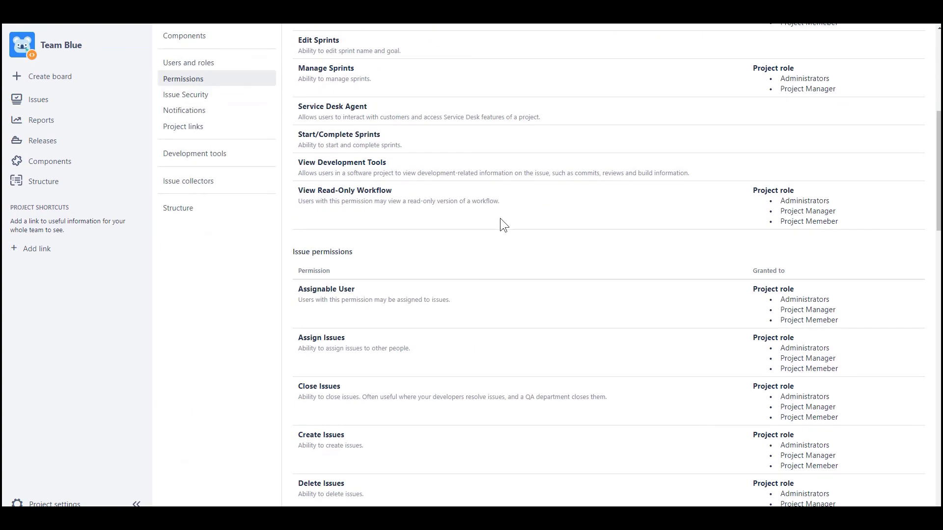
scroll(500, 218, "up", 7)
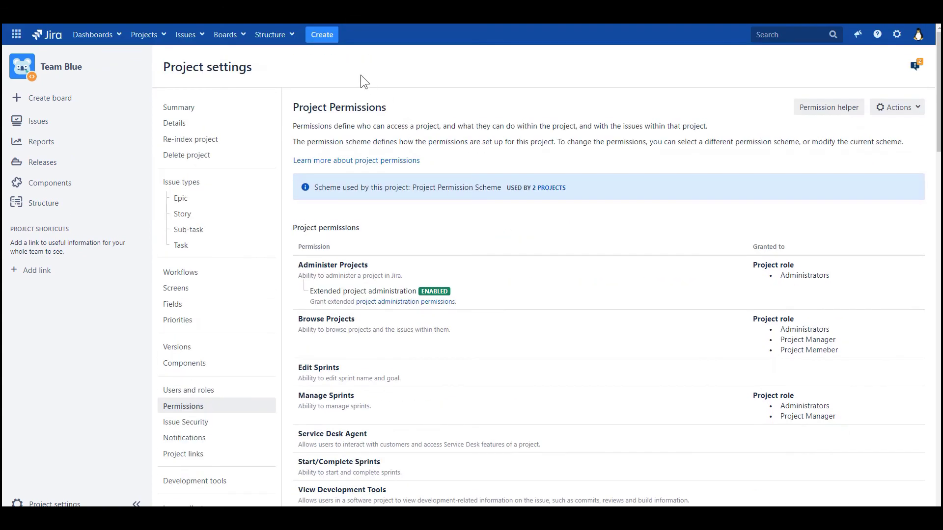